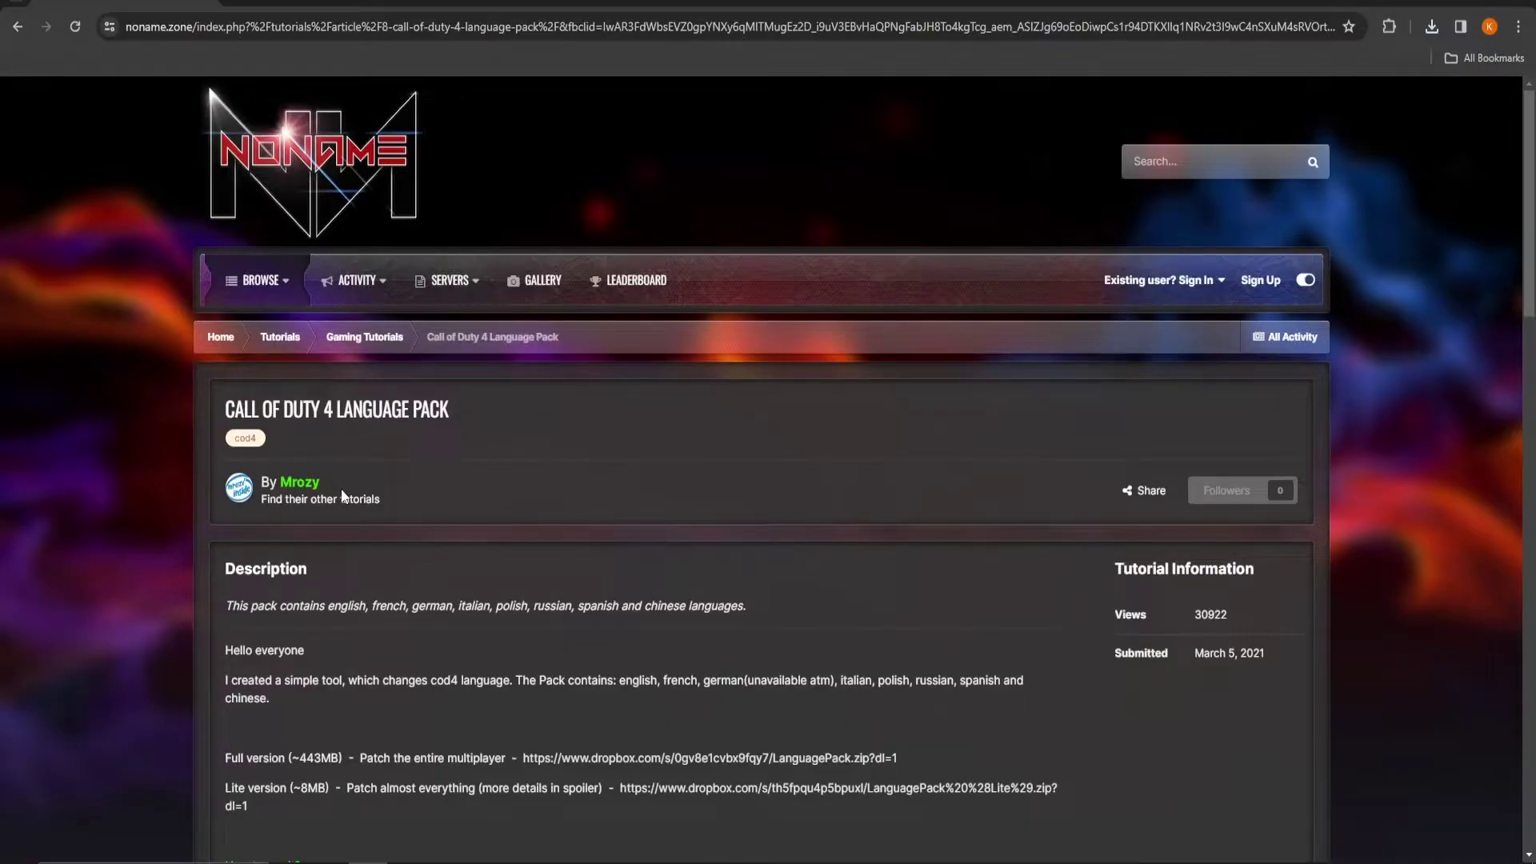
scroll(341, 488, "down", 4)
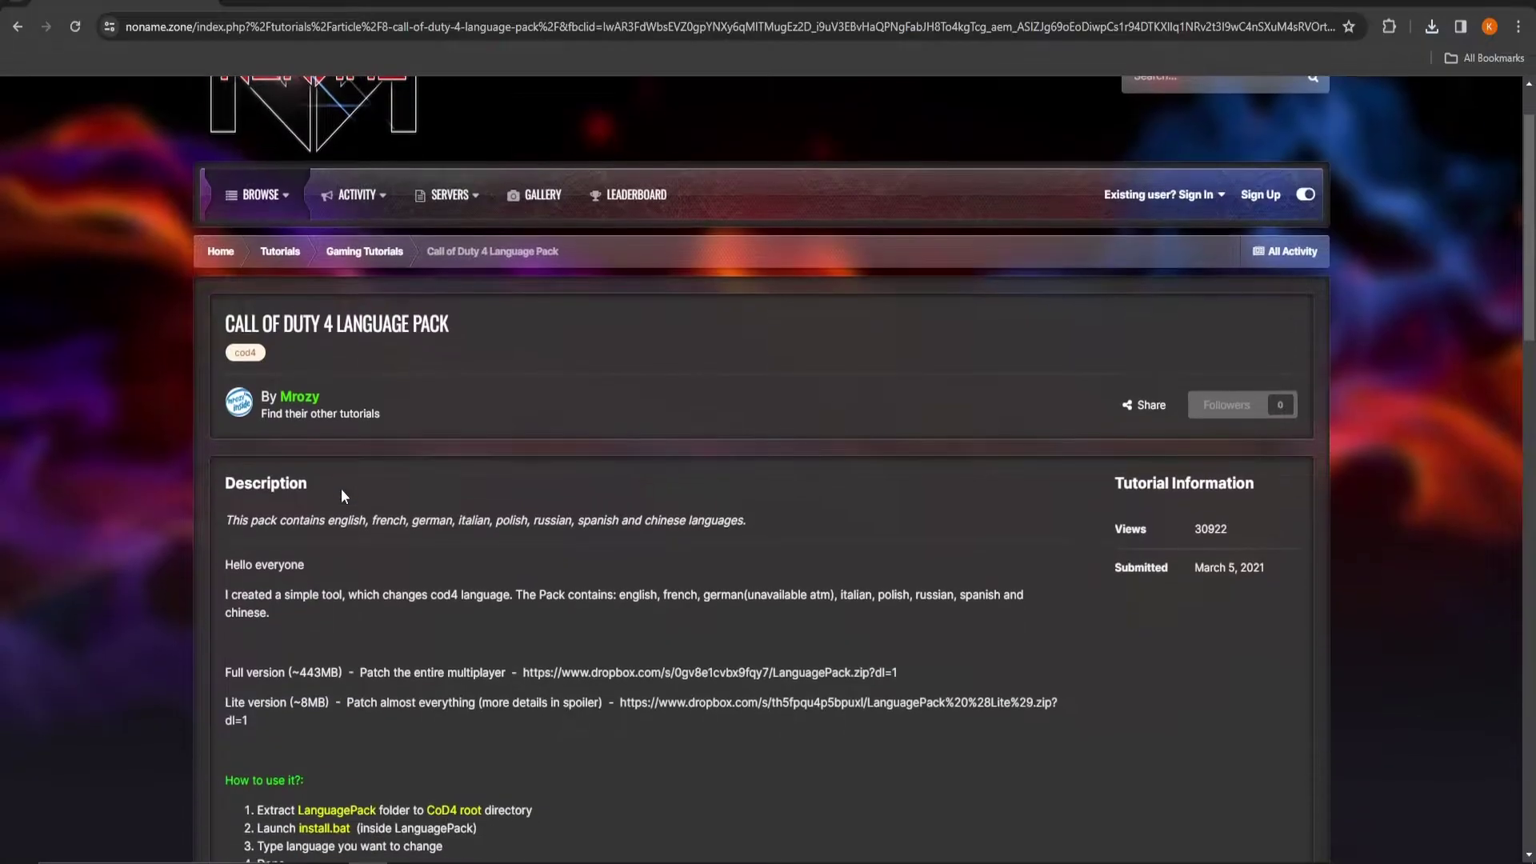
scroll(340, 489, "down", 4)
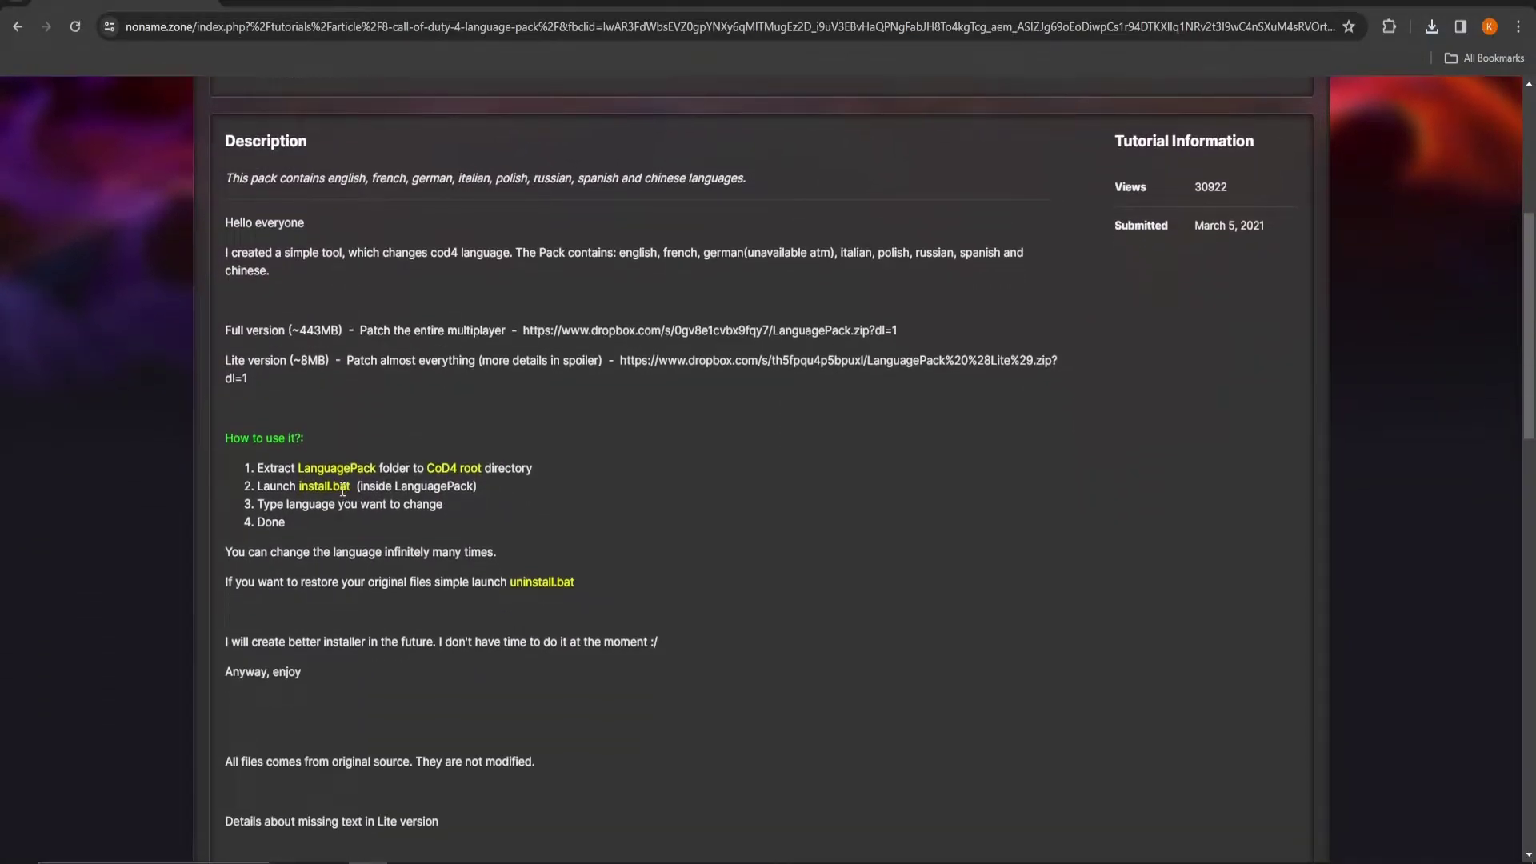
scroll(341, 489, "up", 1)
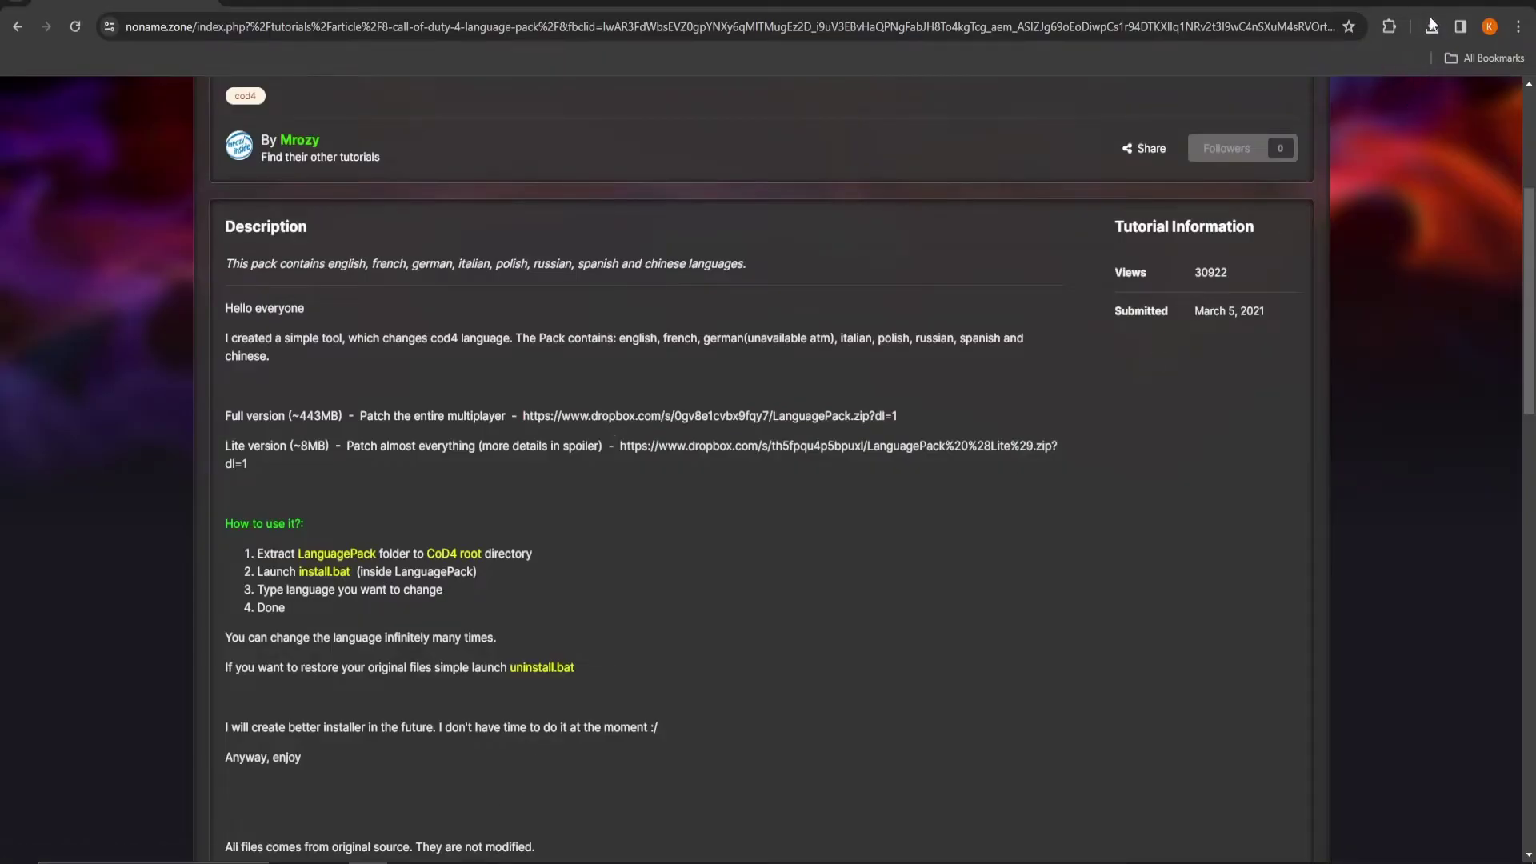
Extract the downloaded zip into Downloads and cut the LanguagePack folder.
left_click(1430, 26)
left_click(1277, 99)
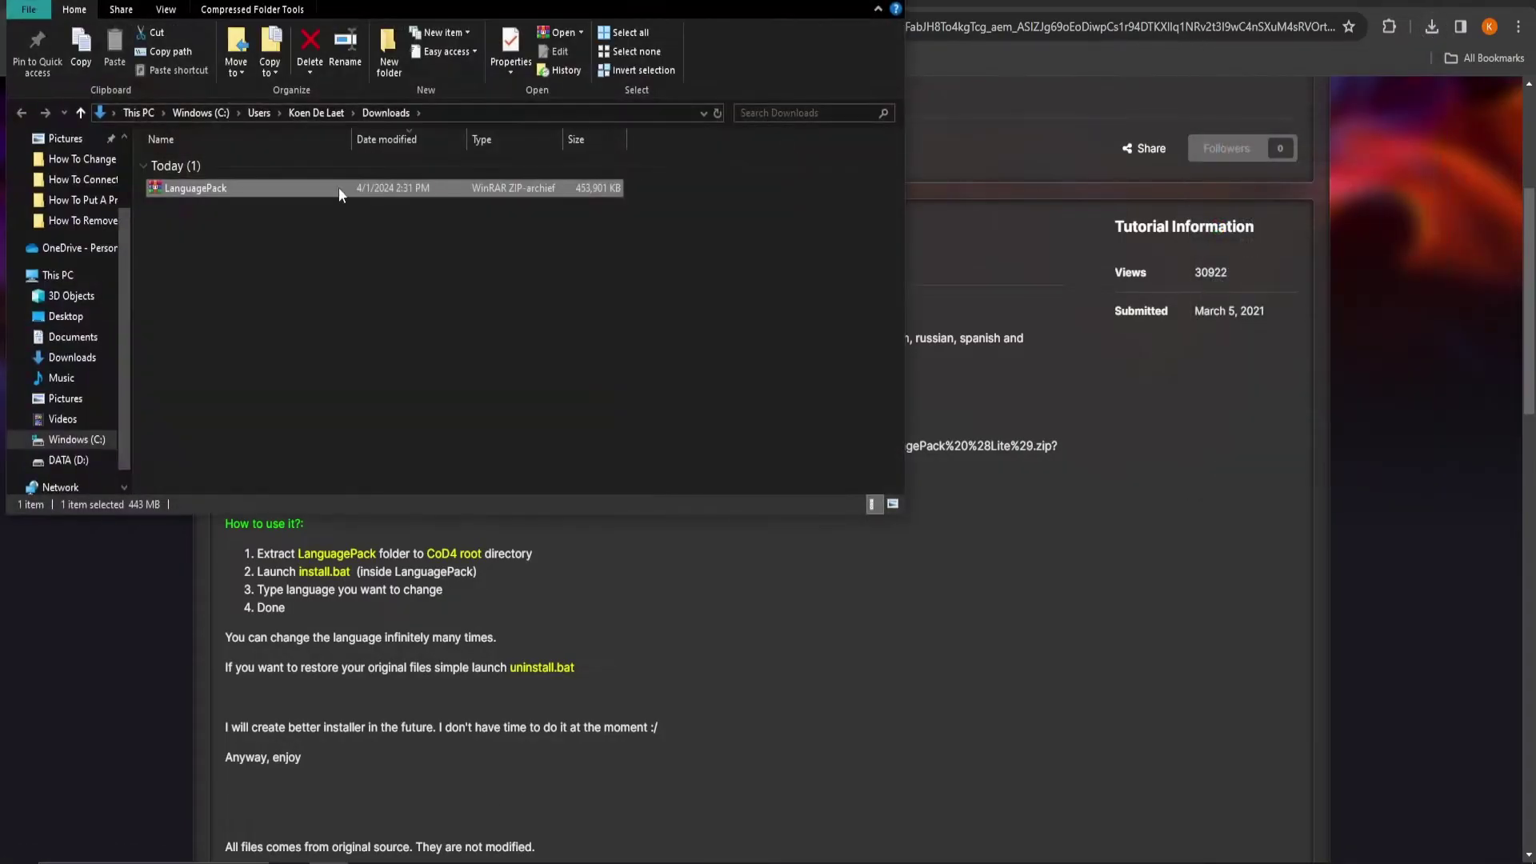
right_click(299, 188)
left_click(358, 277)
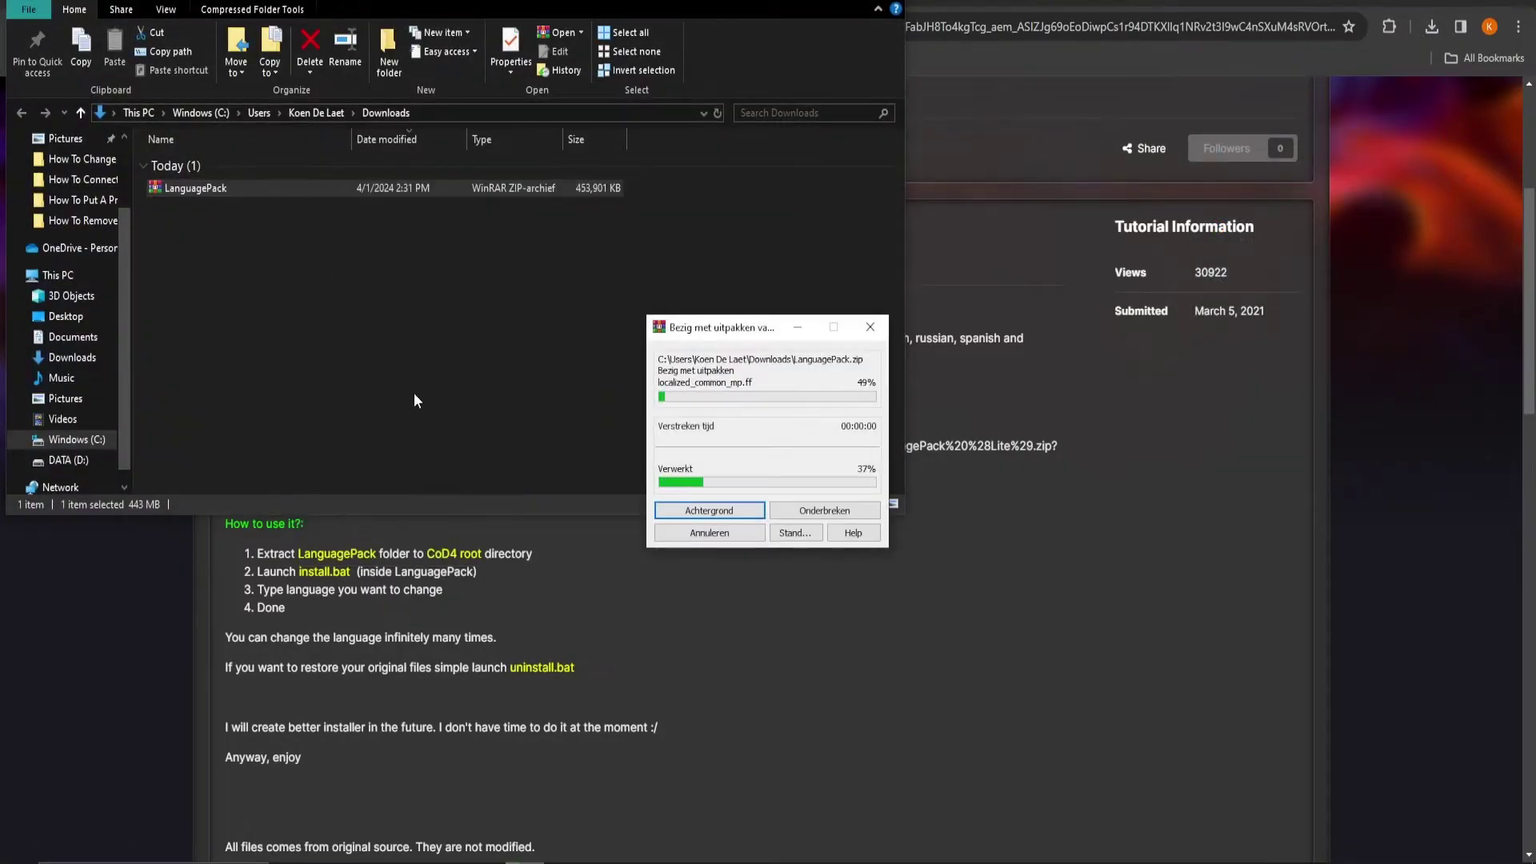
left_click(272, 233)
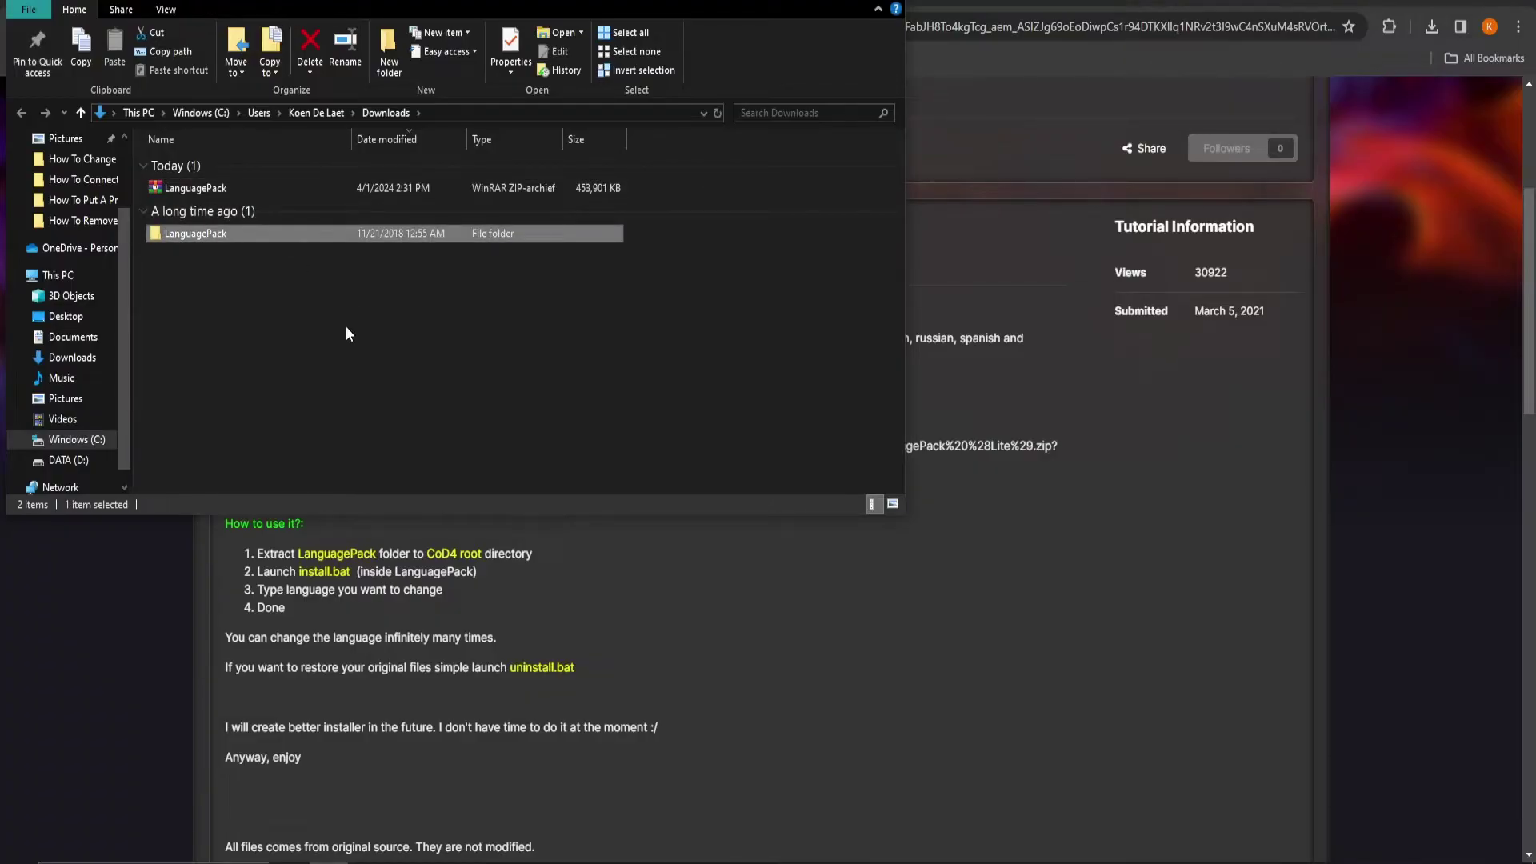
right_click(259, 232)
left_click(310, 504)
Browse to D:\SteamLibrary\steamapps\common\Call of Duty 4.
left_click(67, 459)
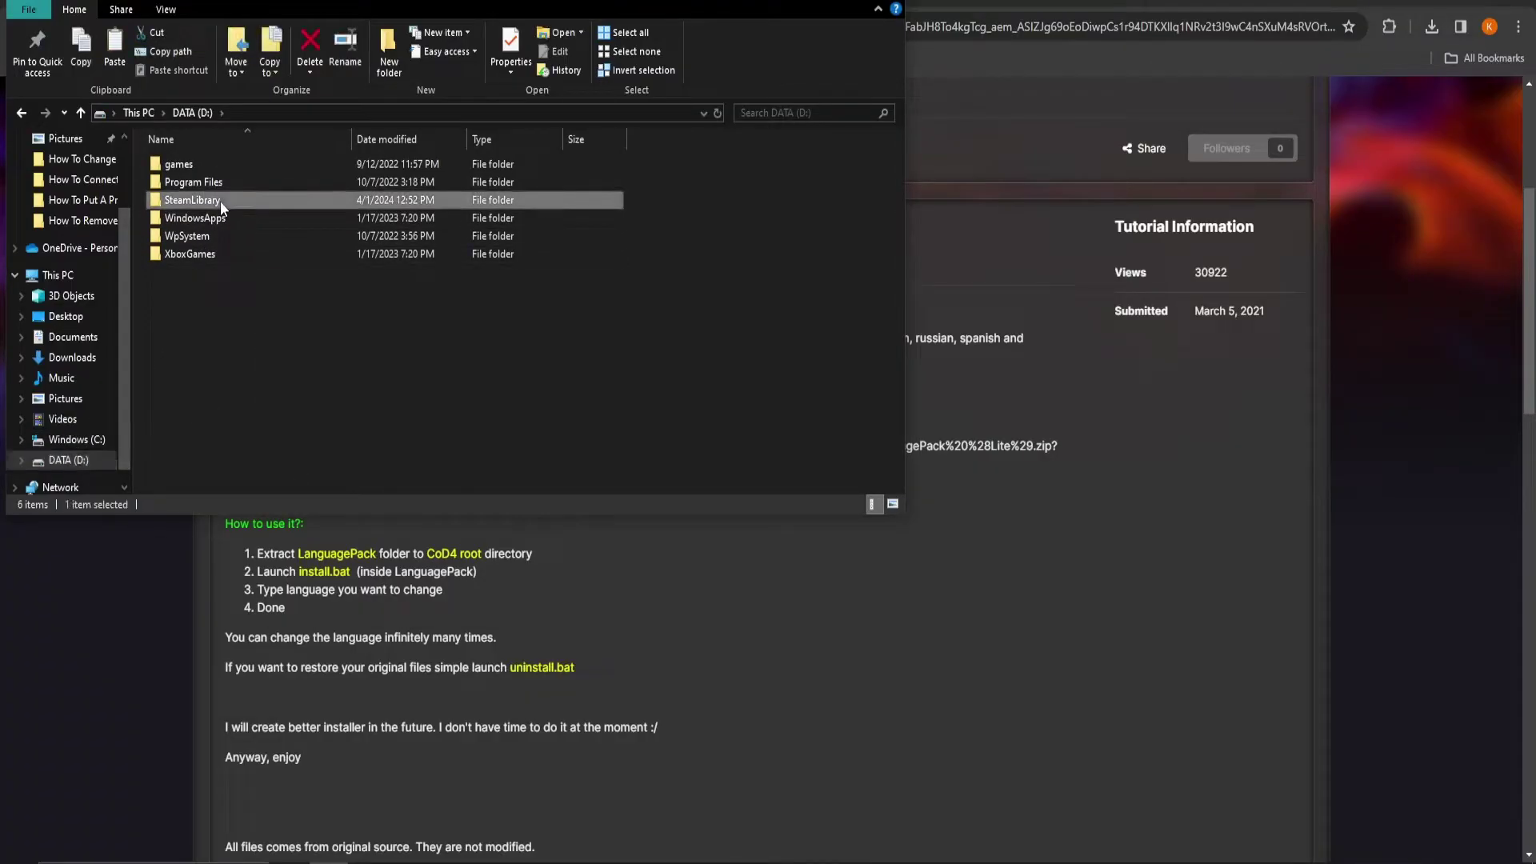
double_click(192, 201)
double_click(229, 166)
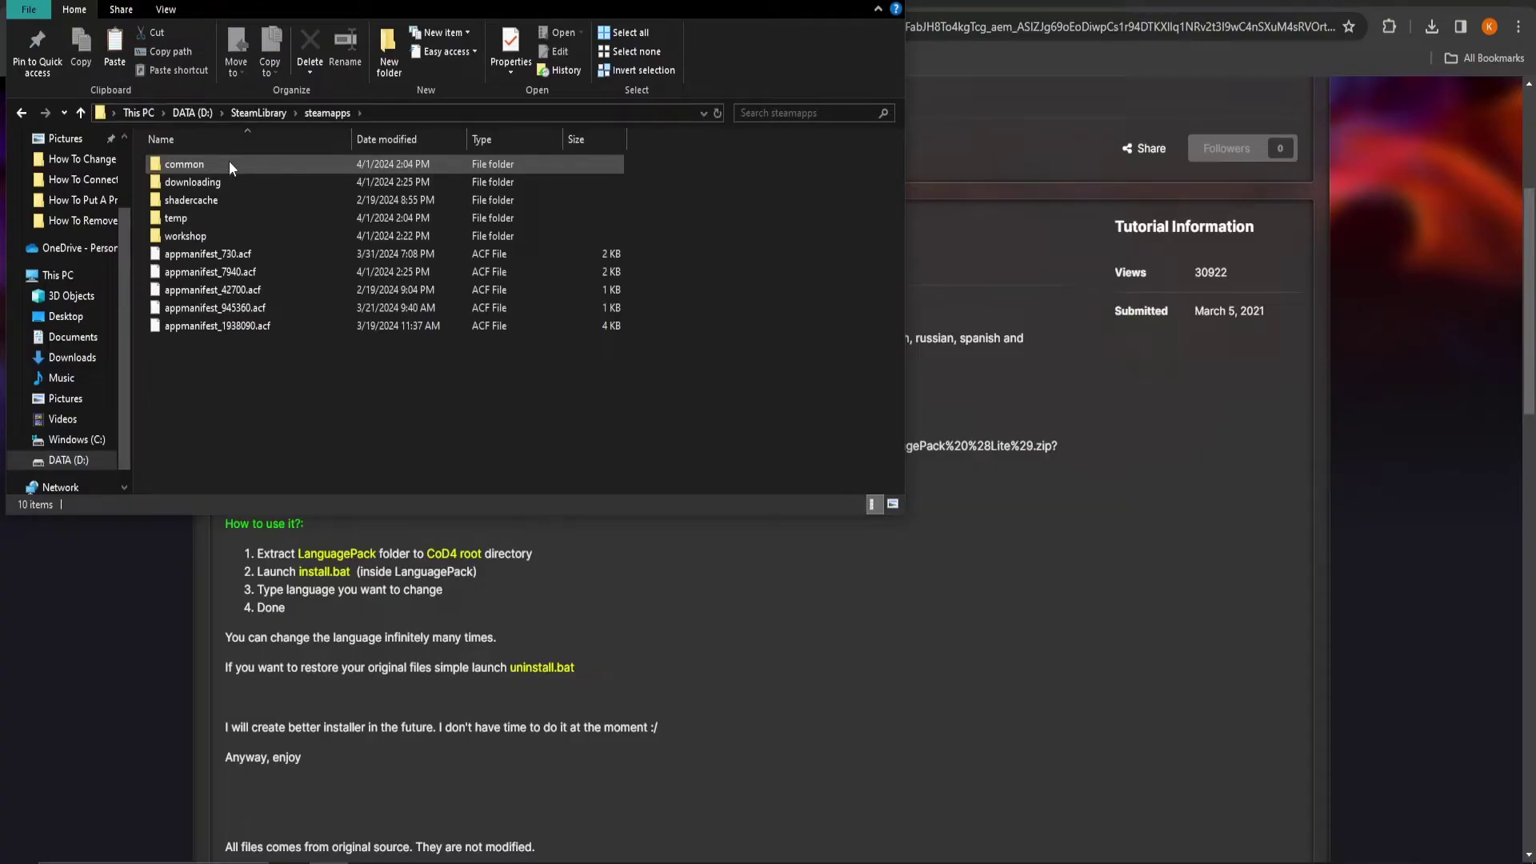
double_click(228, 165)
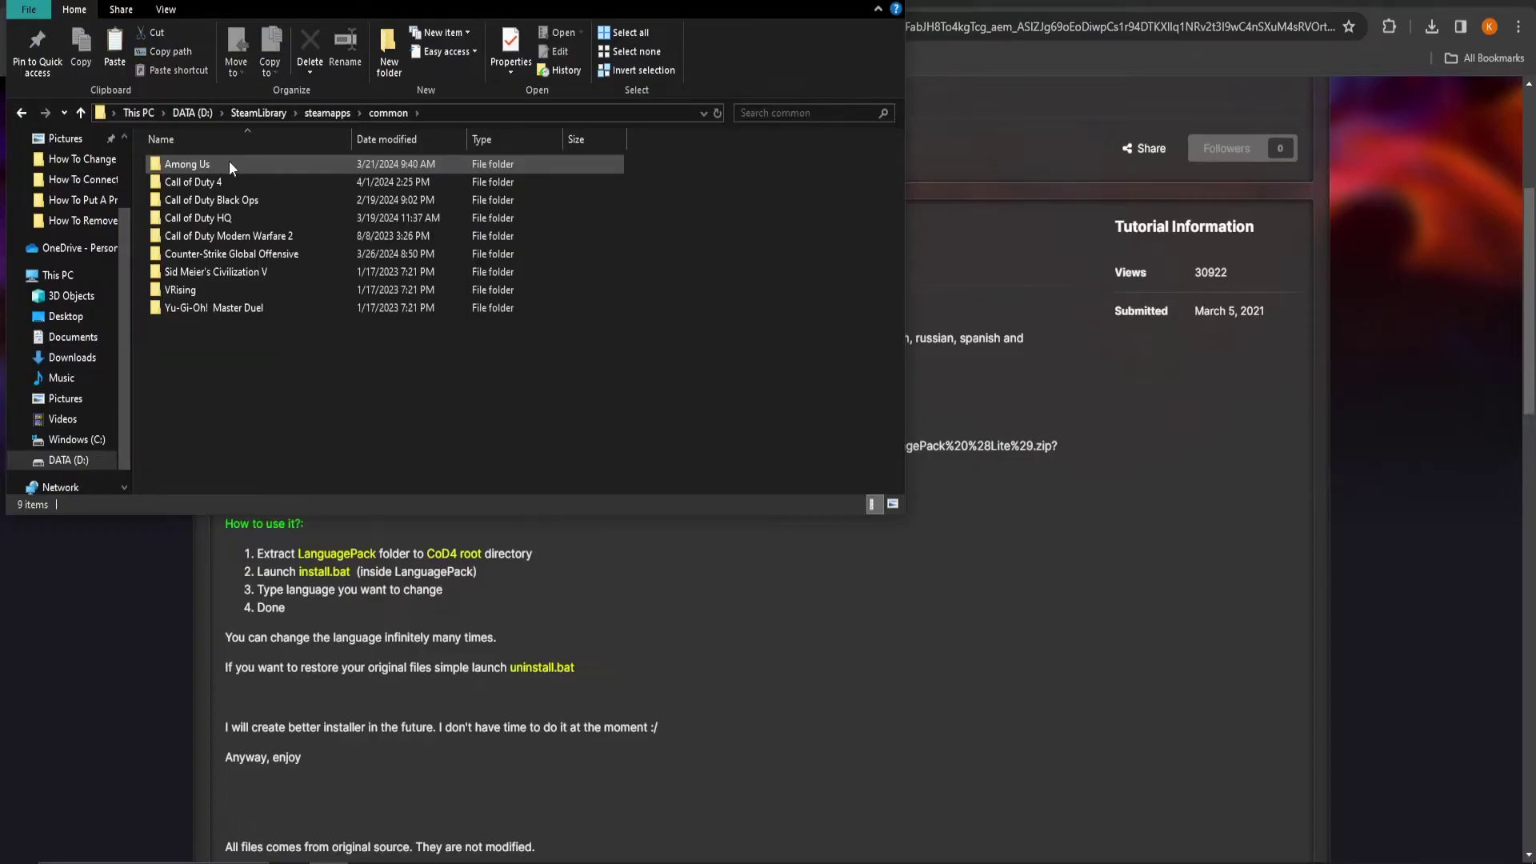
double_click(226, 182)
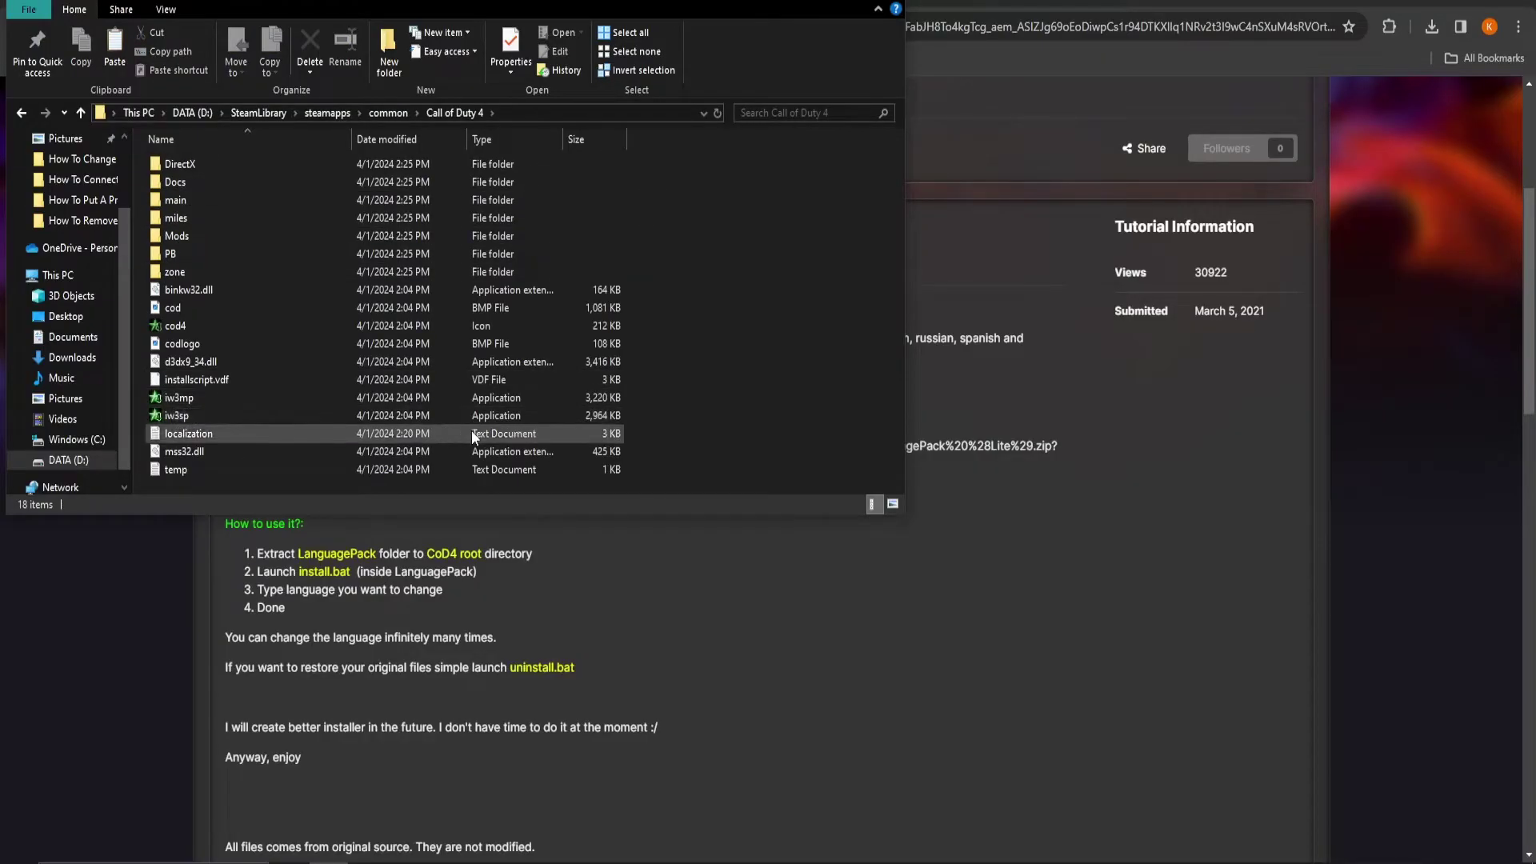
Paste LanguagePack into the Call of Duty 4 folder and check its english subfolder.
right_click(677, 461)
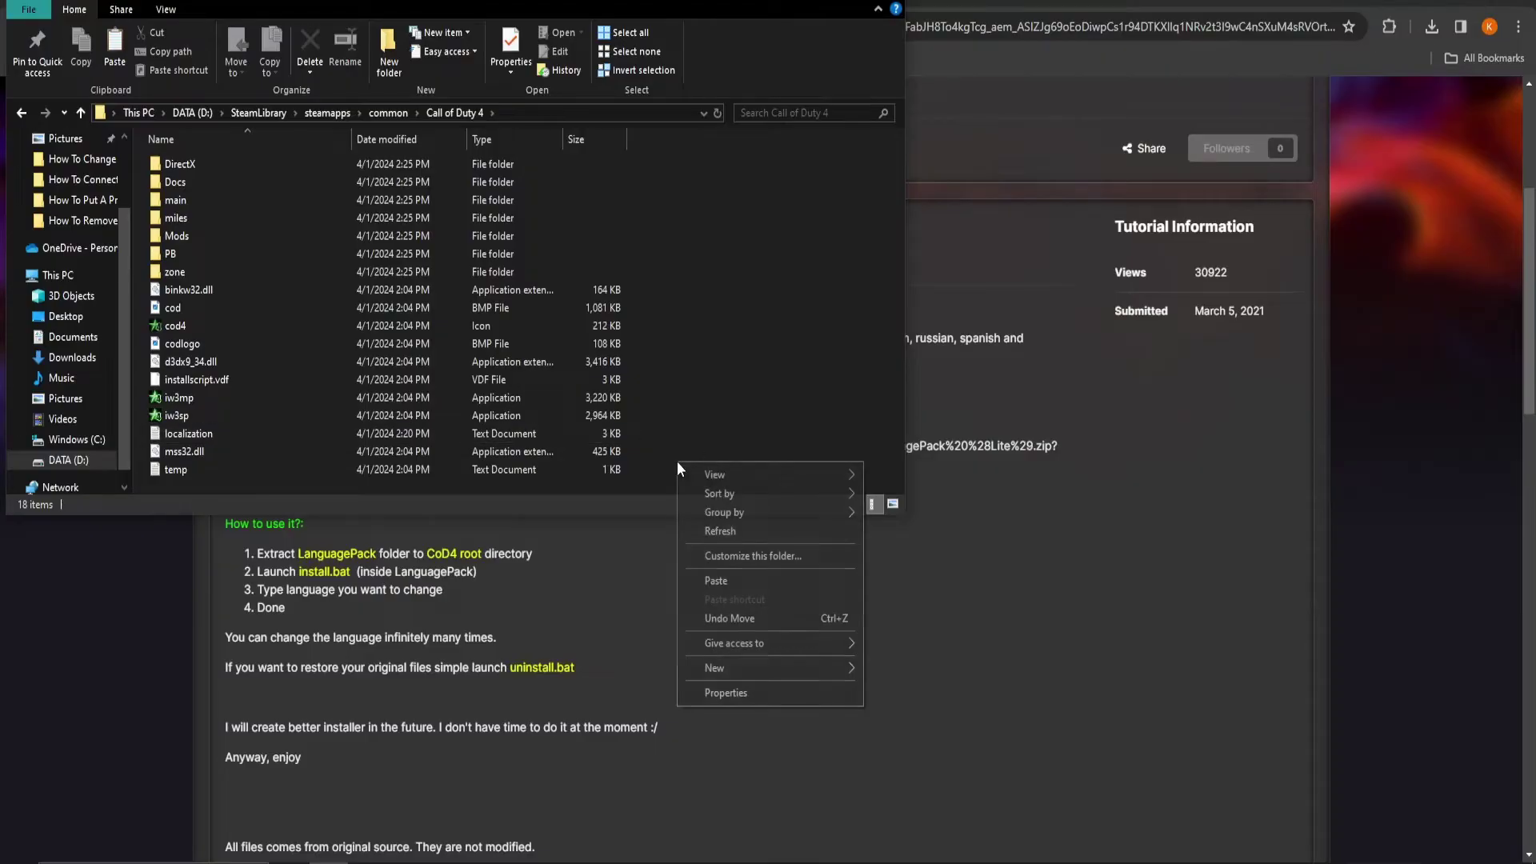
left_click(722, 580)
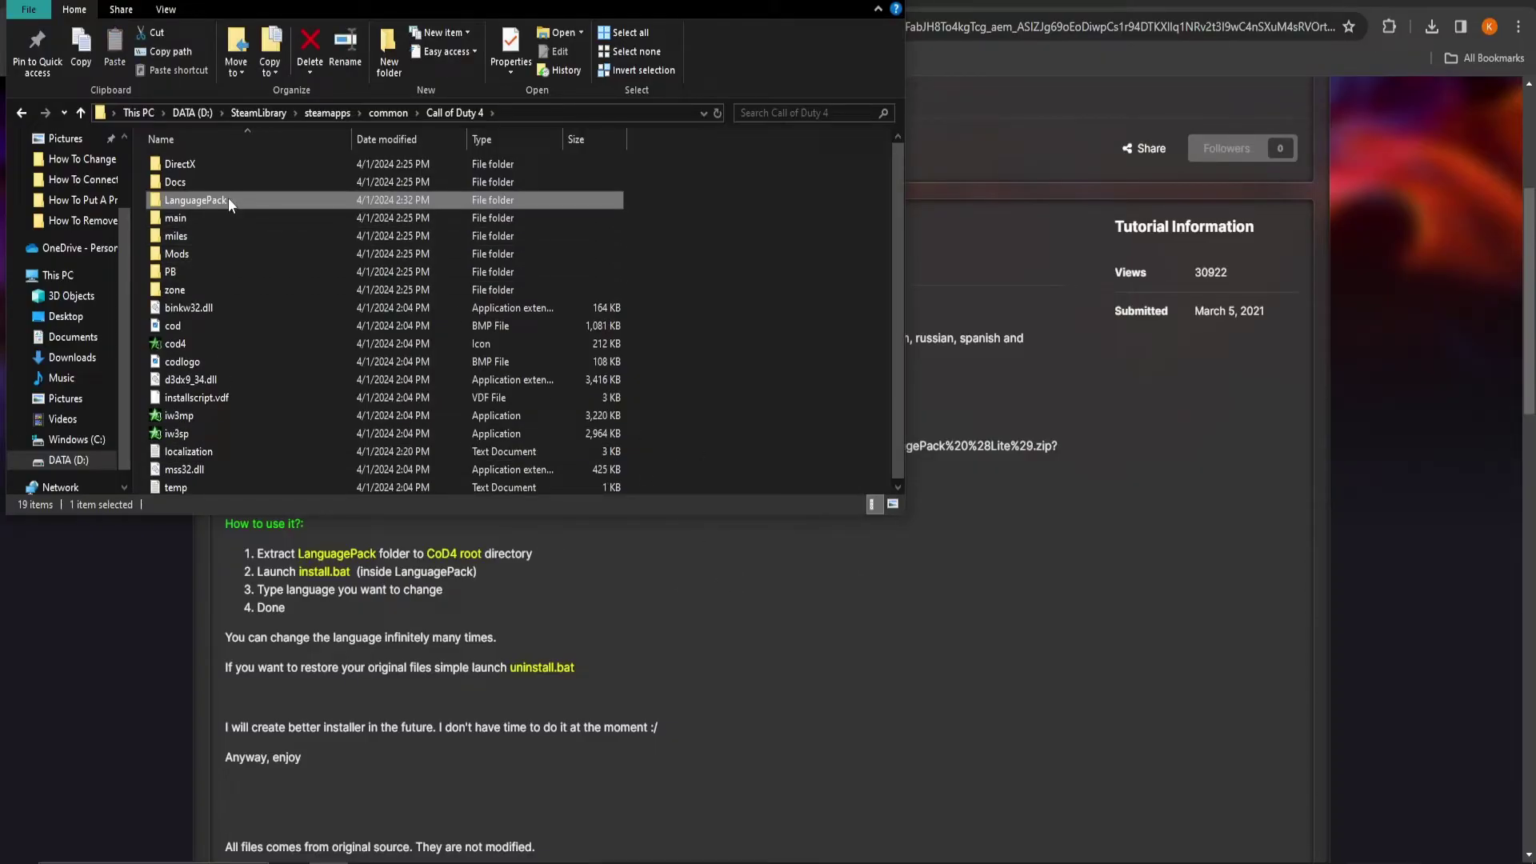
double_click(228, 201)
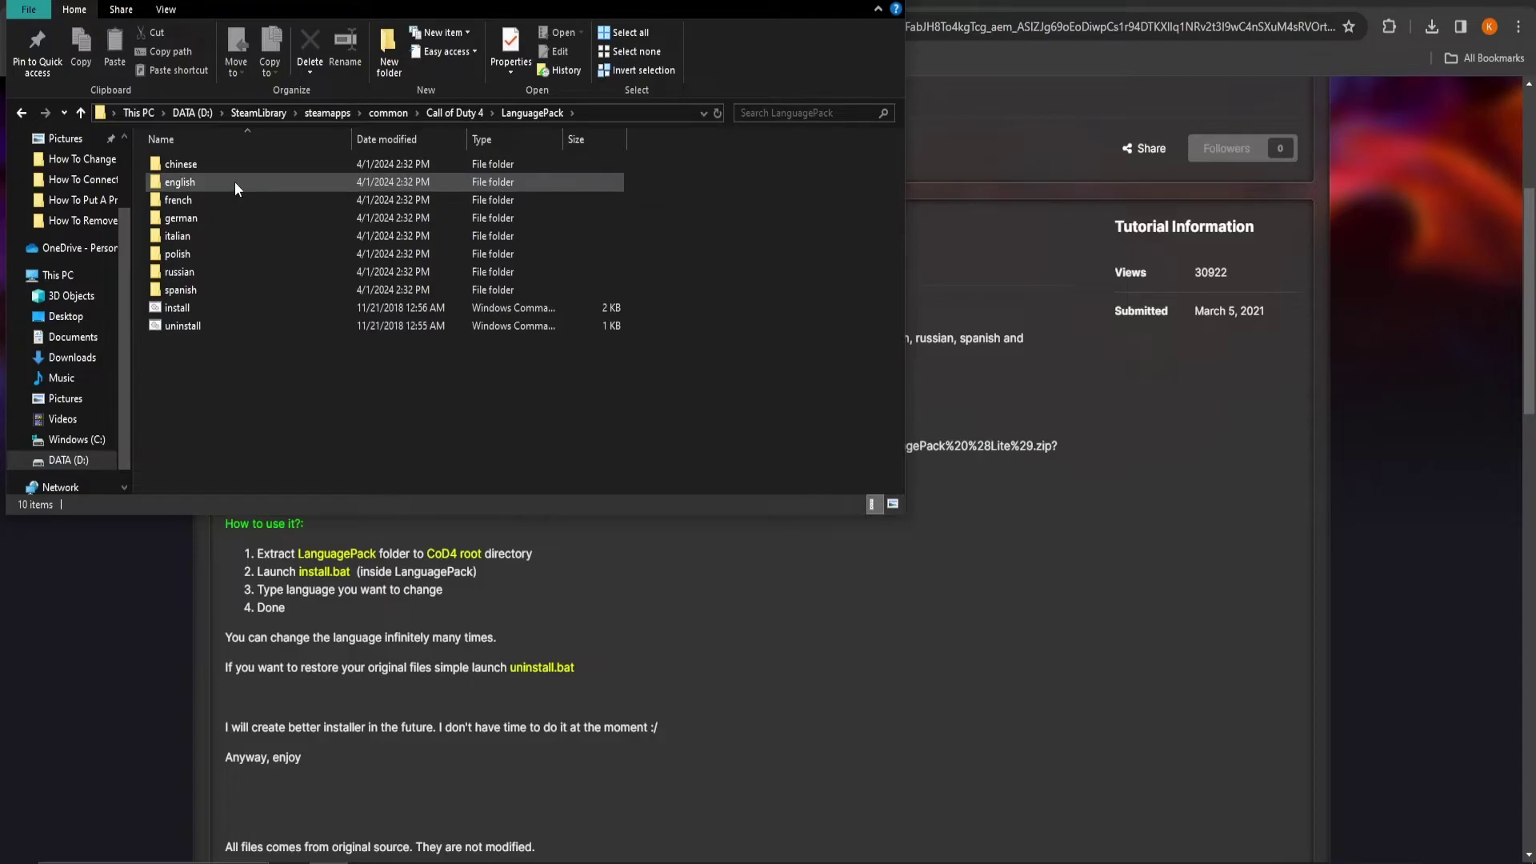
double_click(234, 181)
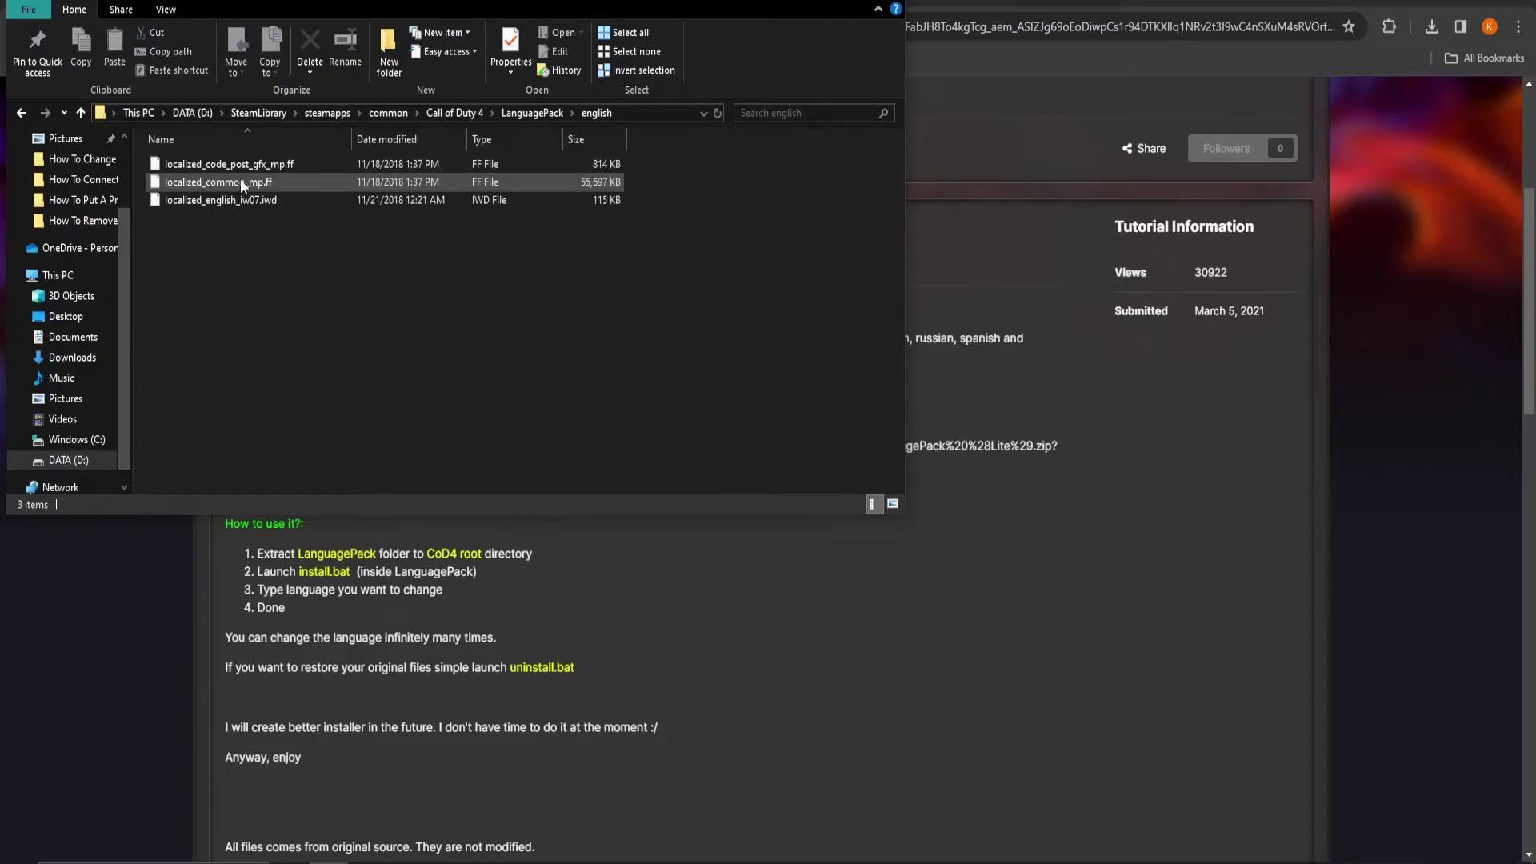
mouse_move(218, 182)
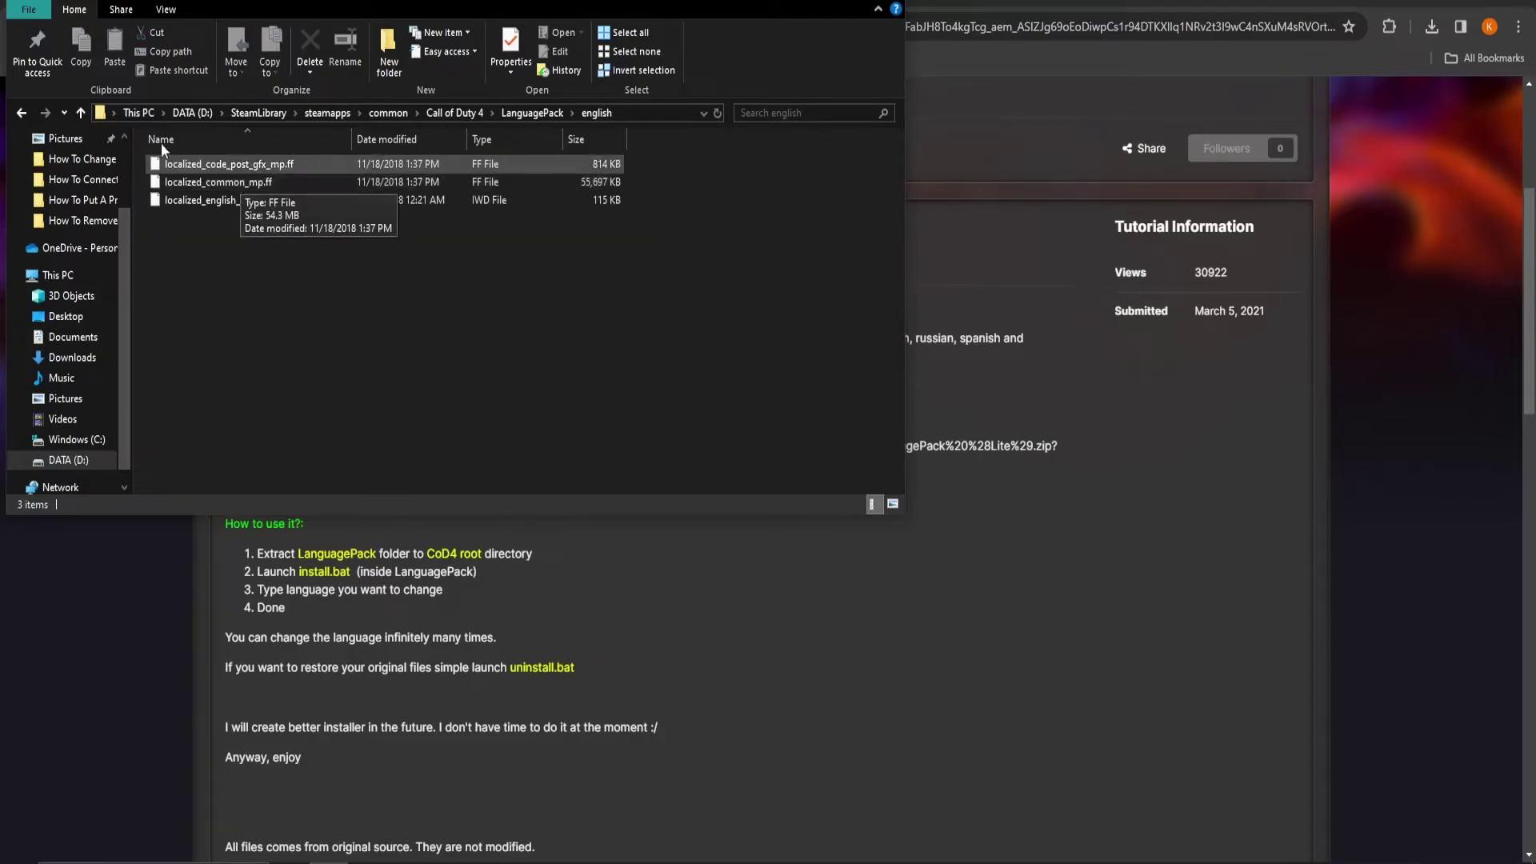
left_click(20, 113)
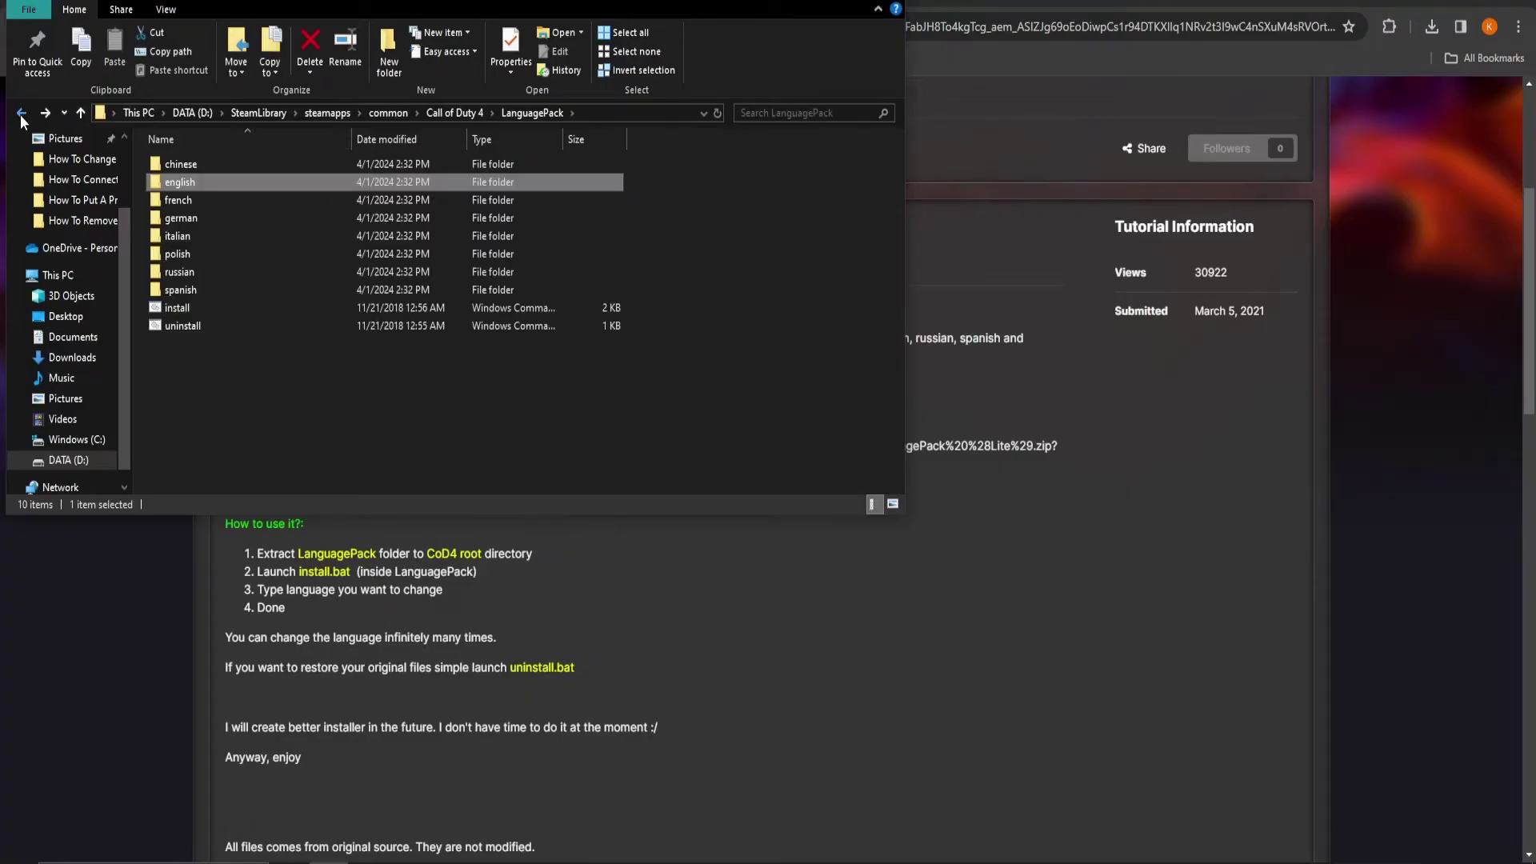
Run install.bat with 'english' as the language and close the finished installer.
double_click(206, 308)
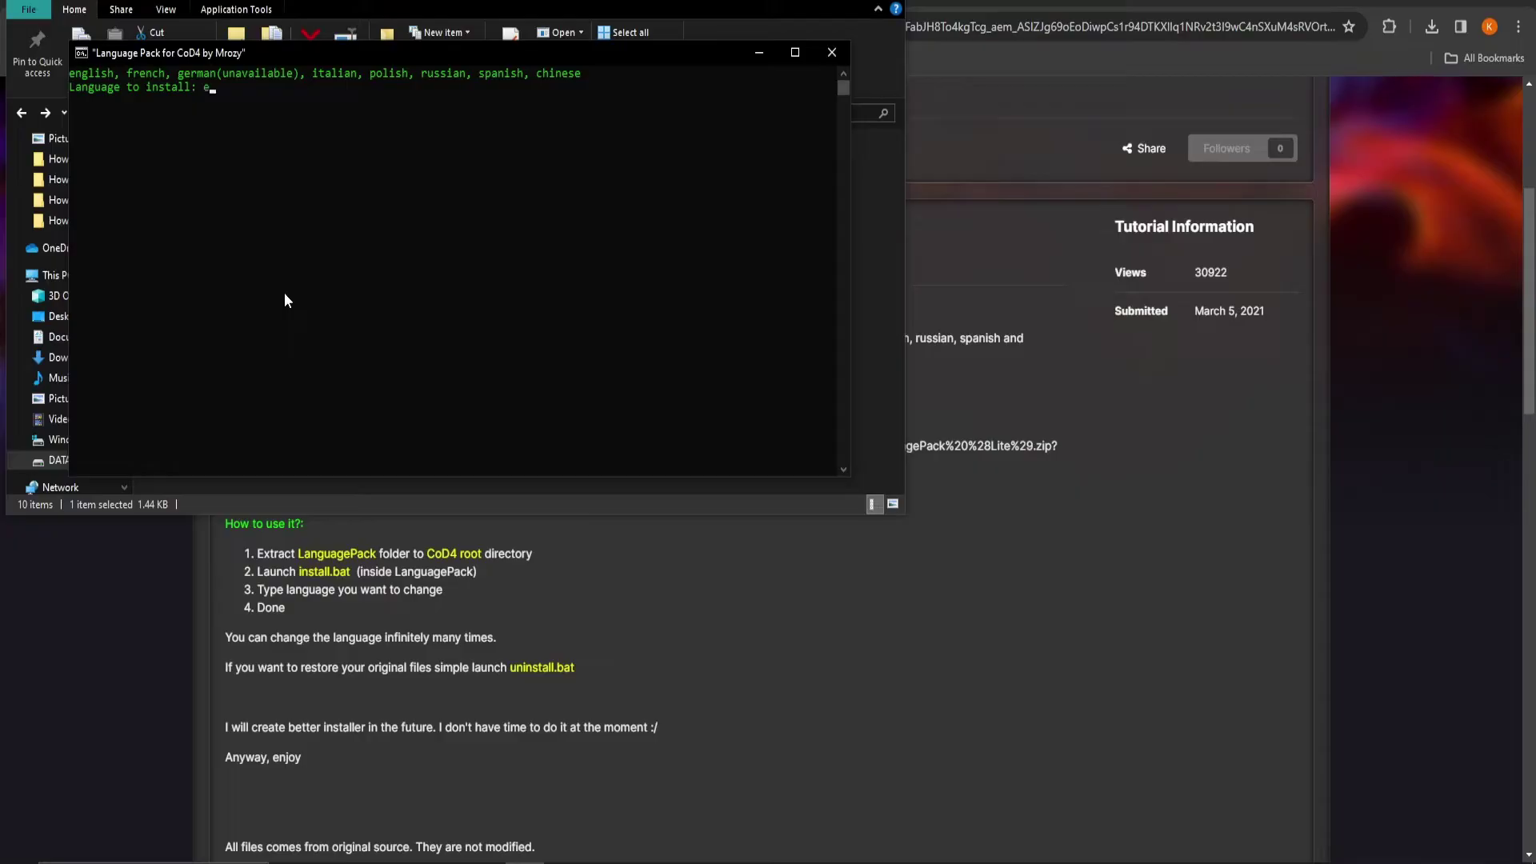
type("english")
key("Return")
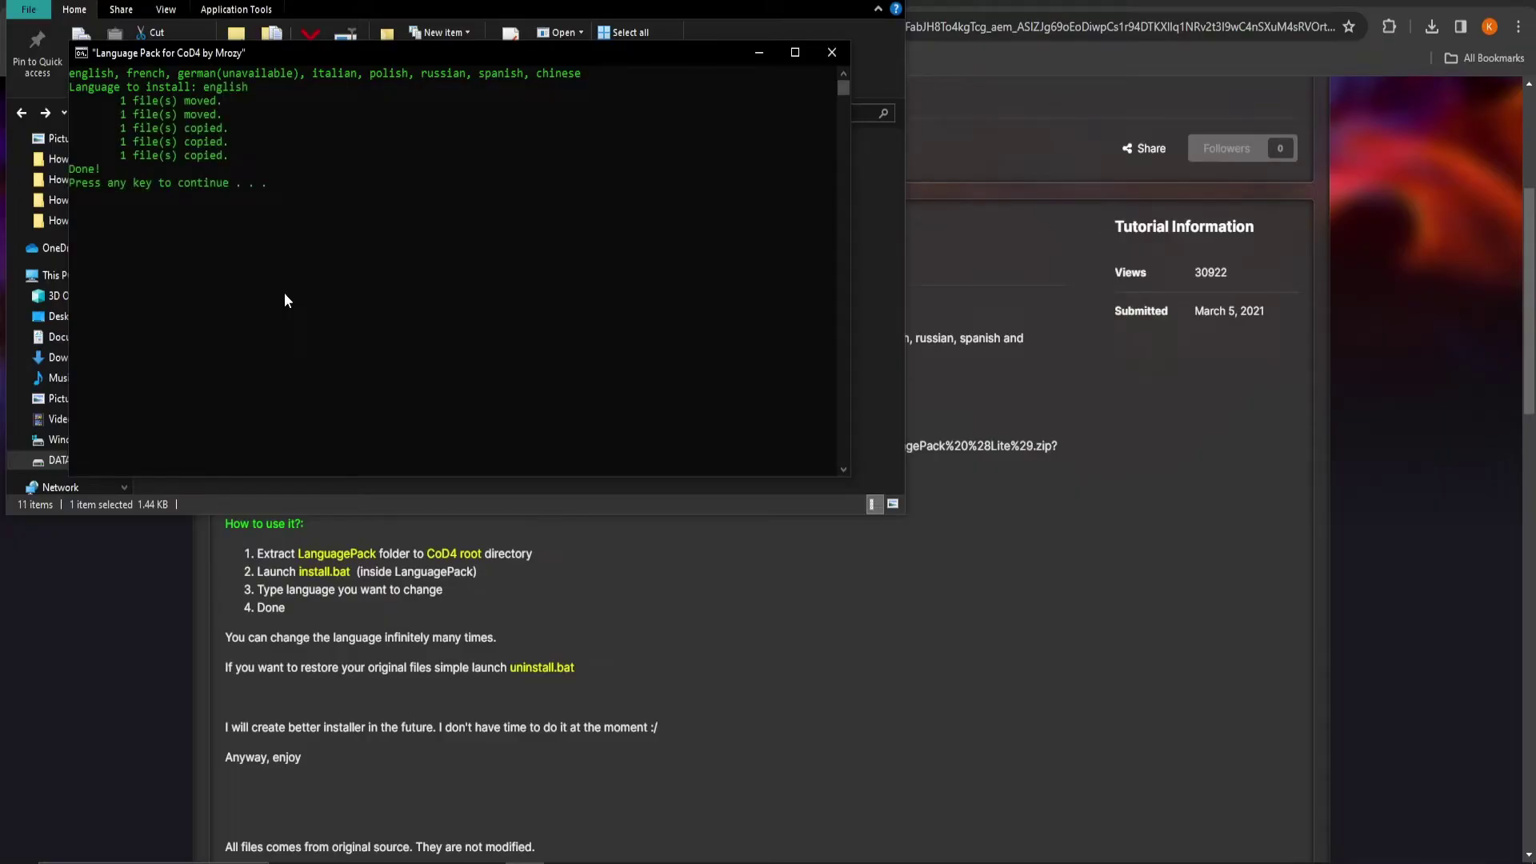
key("Return")
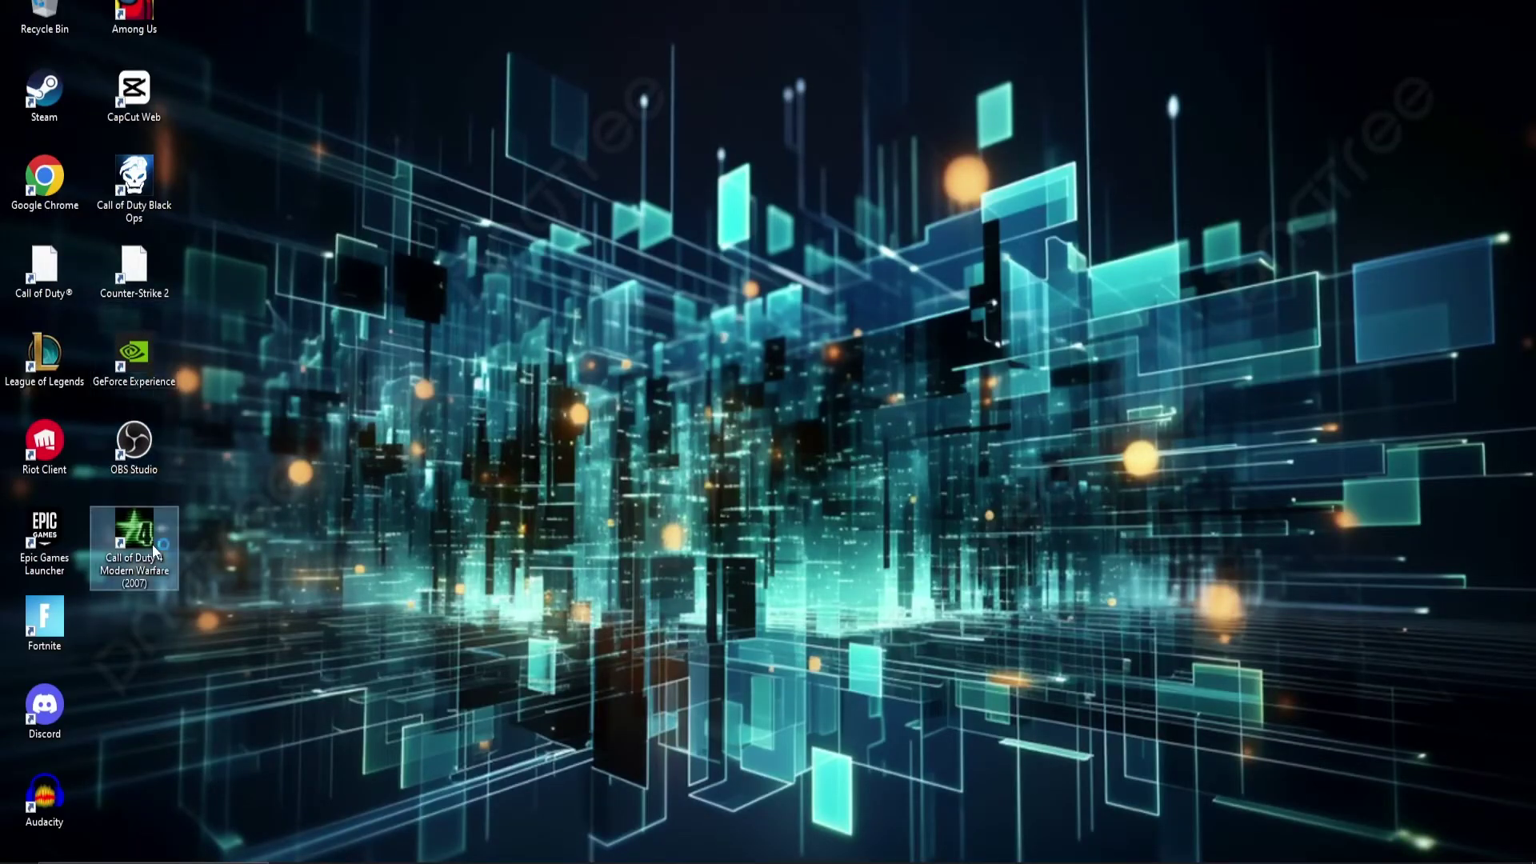
Launch Call of Duty 4 to check the language, then quit the game.
double_click(134, 543)
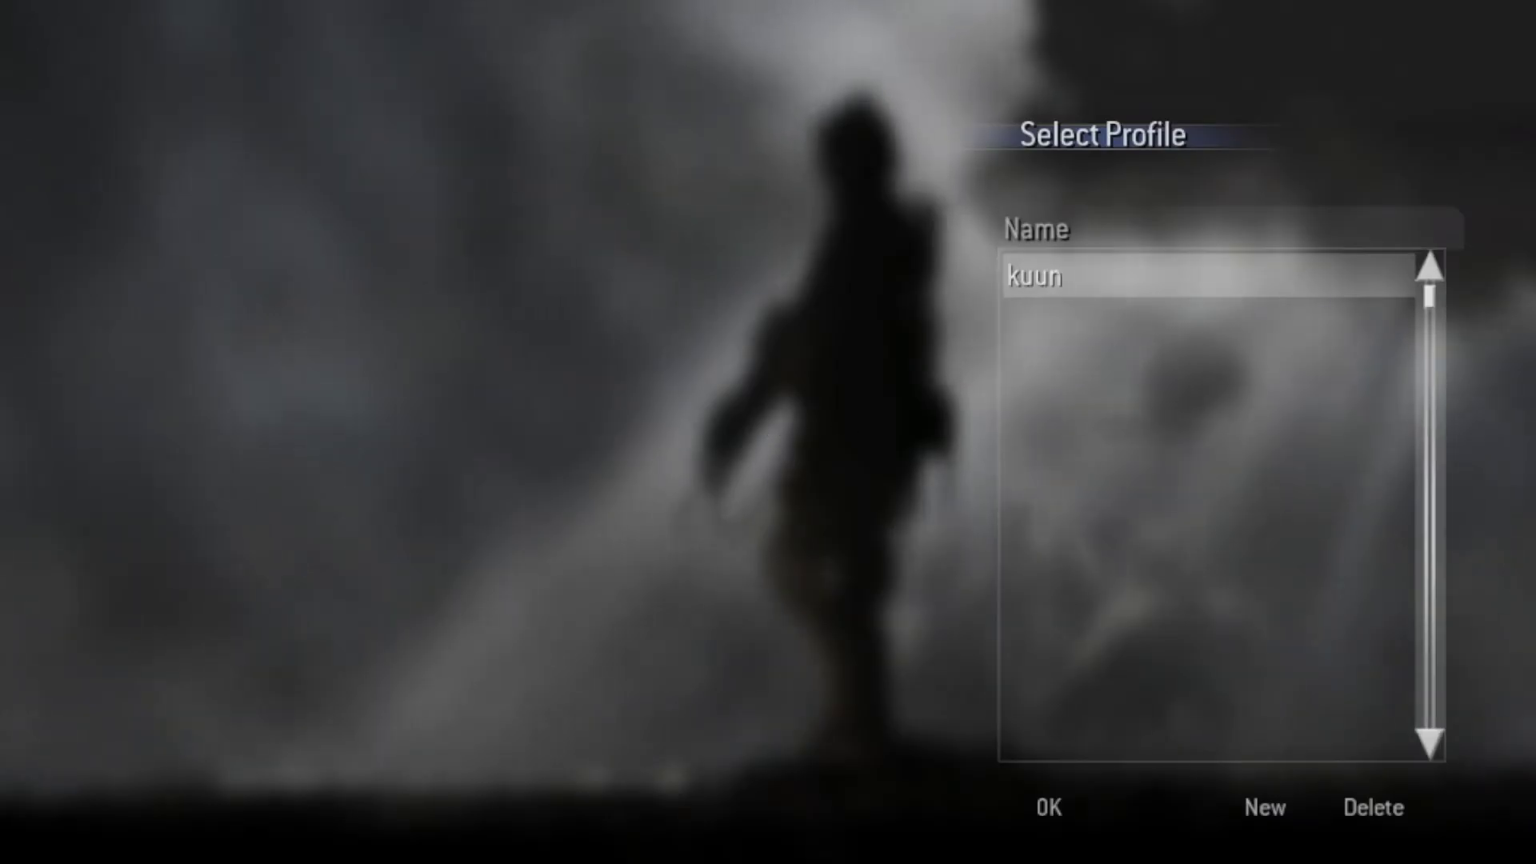
key("Escape")
left_click(281, 703)
key("Return")
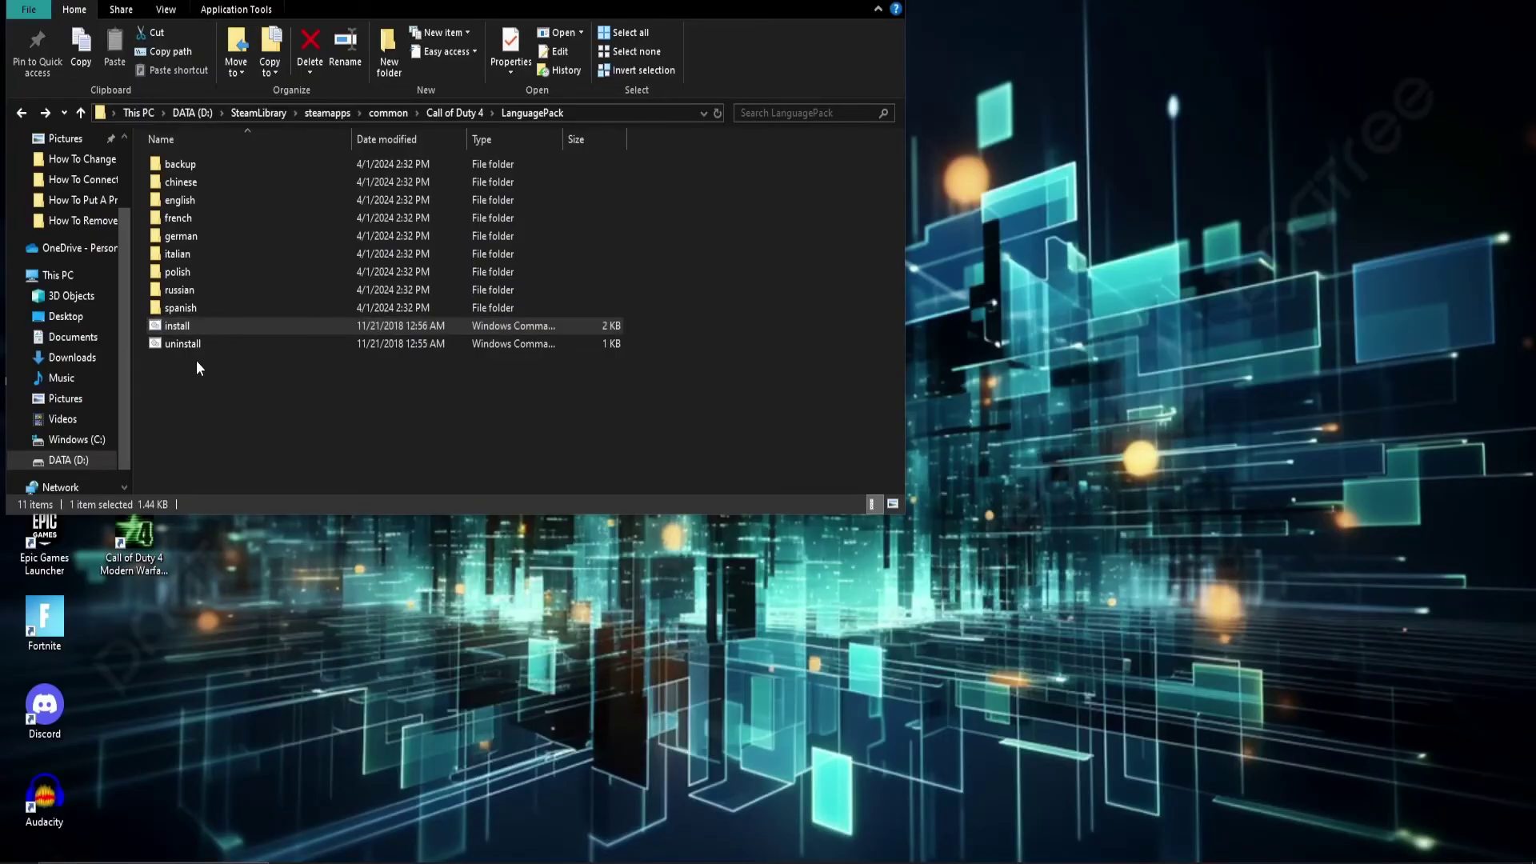
Rerun install.bat and enter 'russian' as the language.
left_click(195, 327)
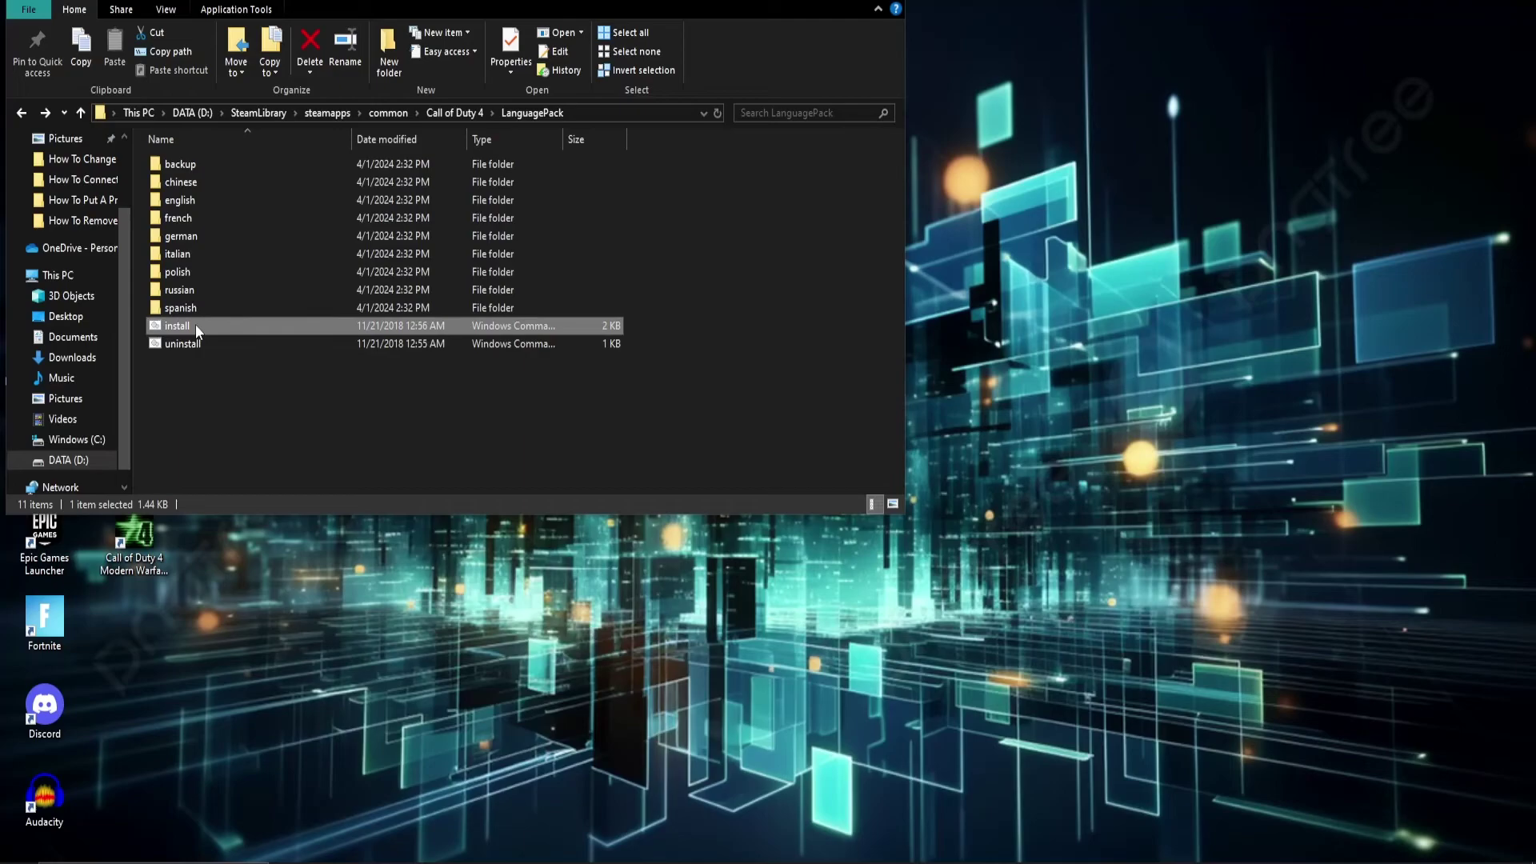
double_click(195, 324)
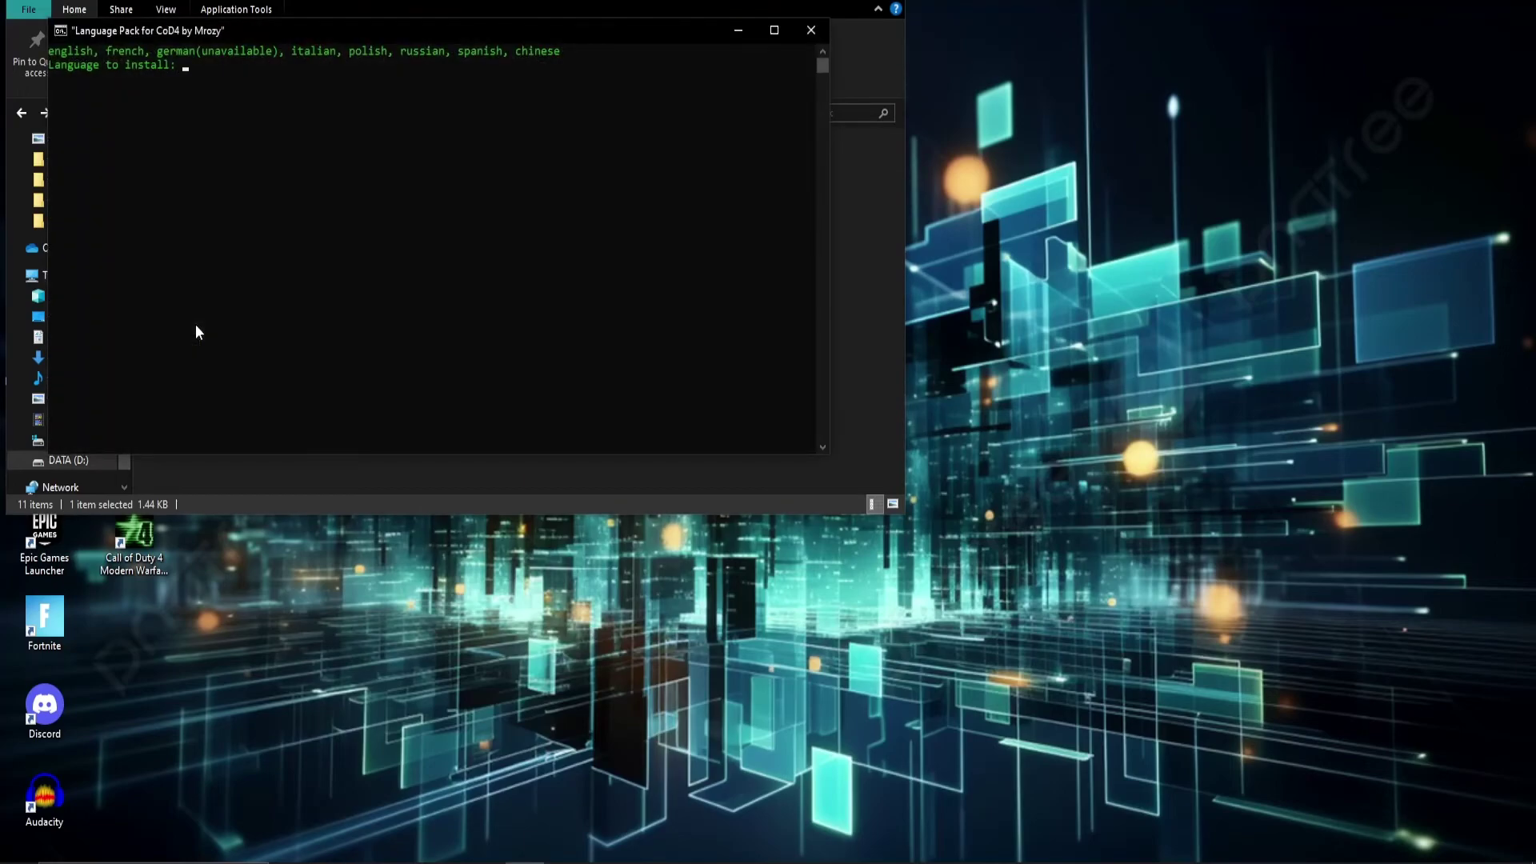
type("russian")
key("Return")
key("Return")
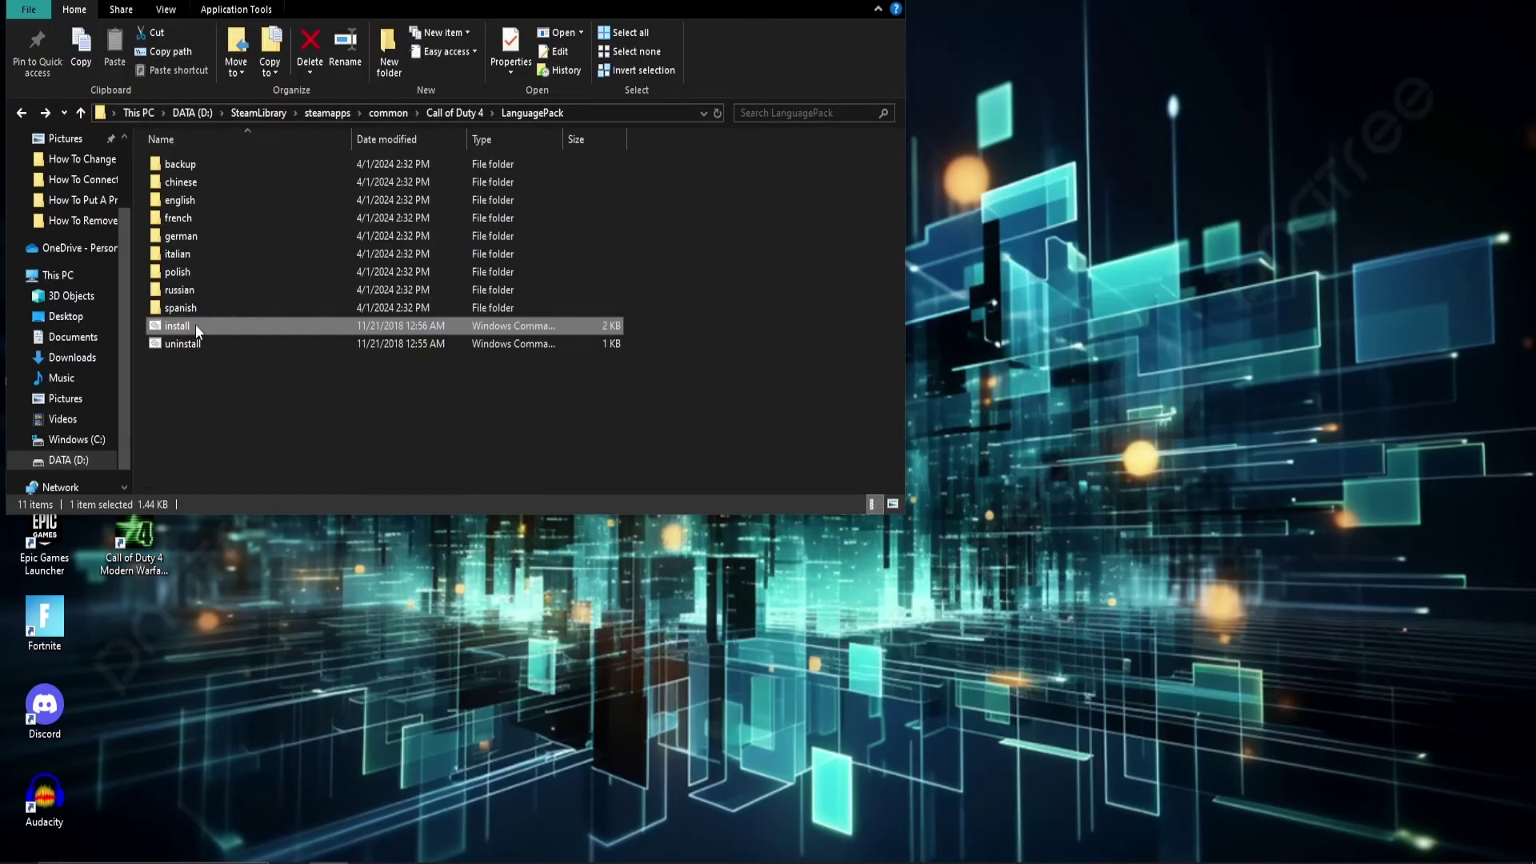